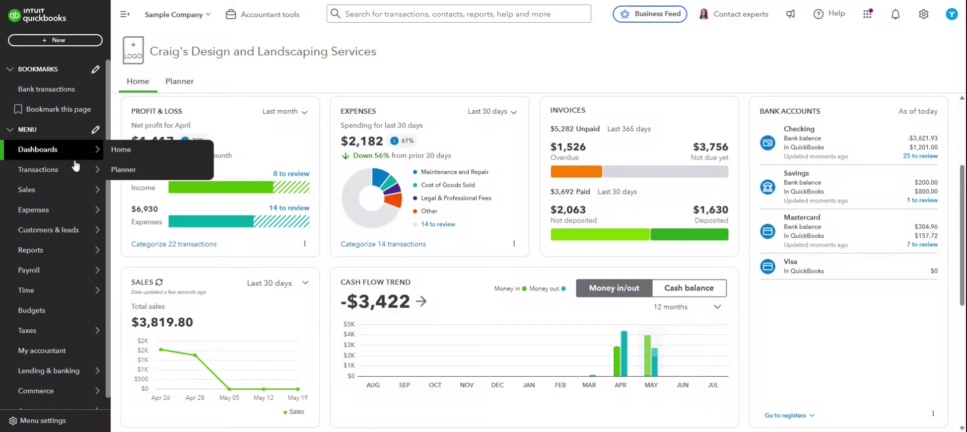
Create a new account named Tesla - Model with type Fixed Assets and detail type Vehicles.
mouse_move(91, 173)
click(149, 272)
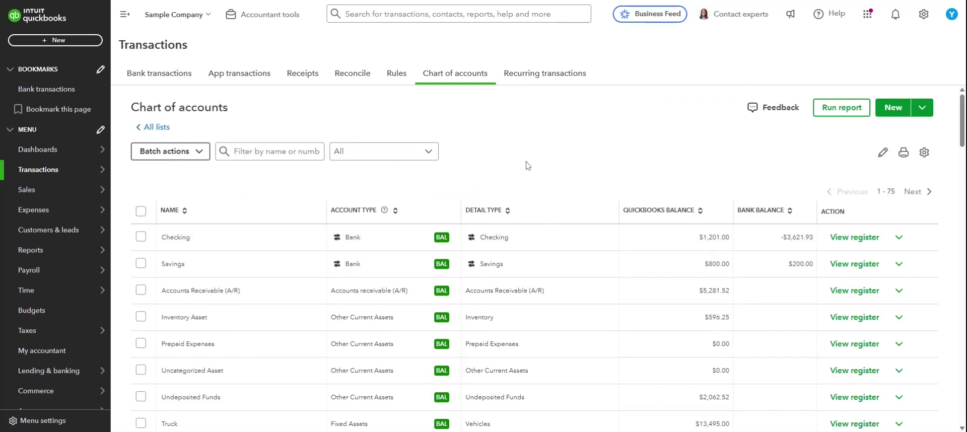
mouse_move(76, 199)
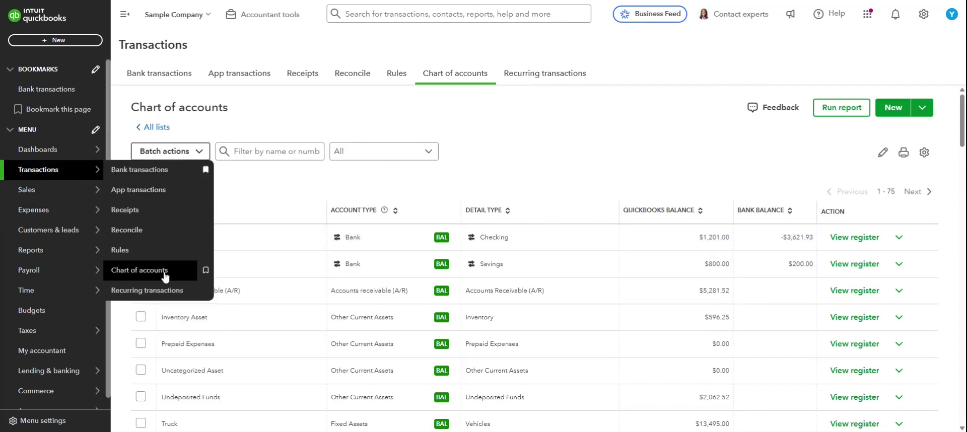
click(893, 107)
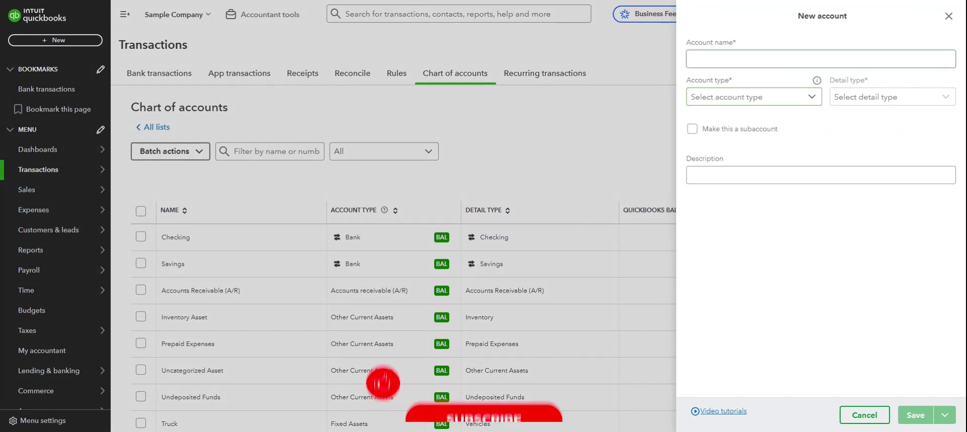
text(Tesla - Model)
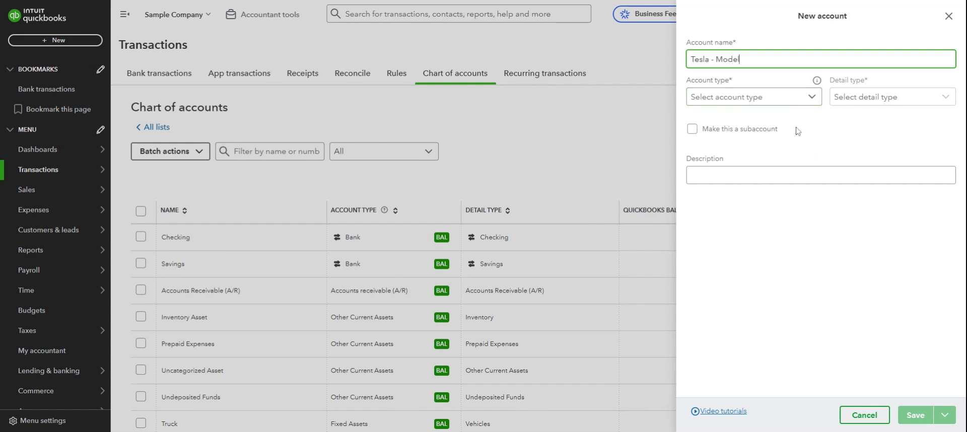
click(776, 105)
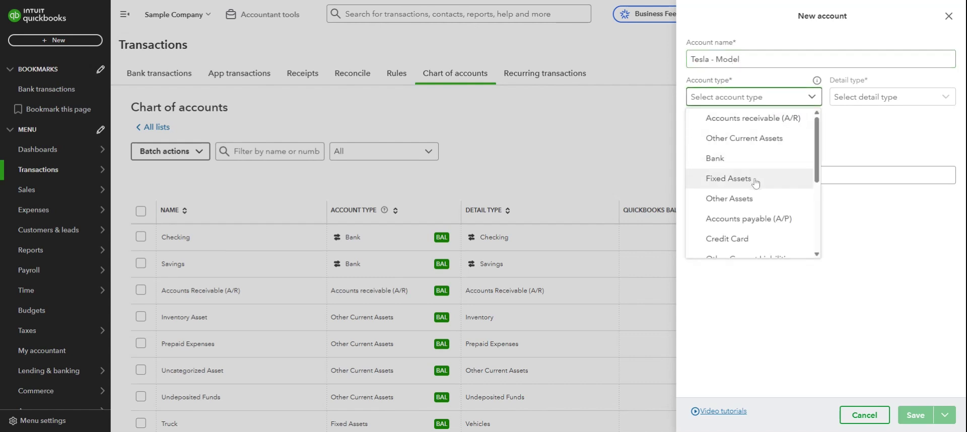
click(712, 180)
click(887, 96)
scroll(836, 227, down, 5)
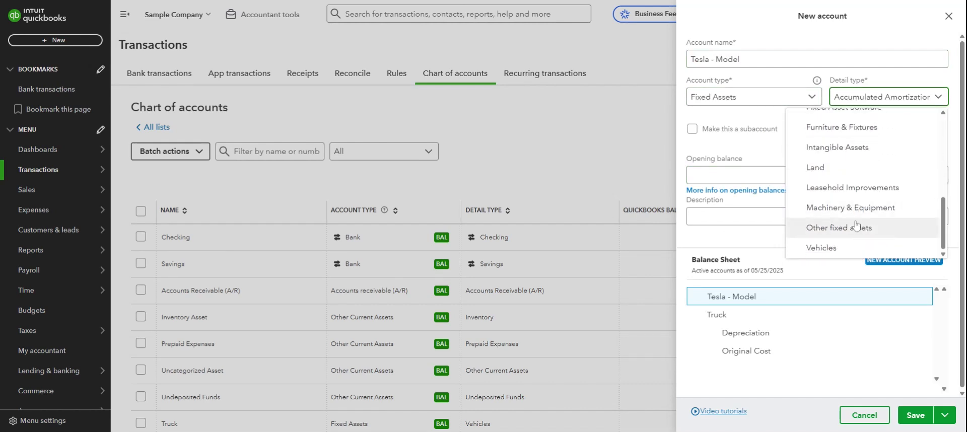
click(821, 248)
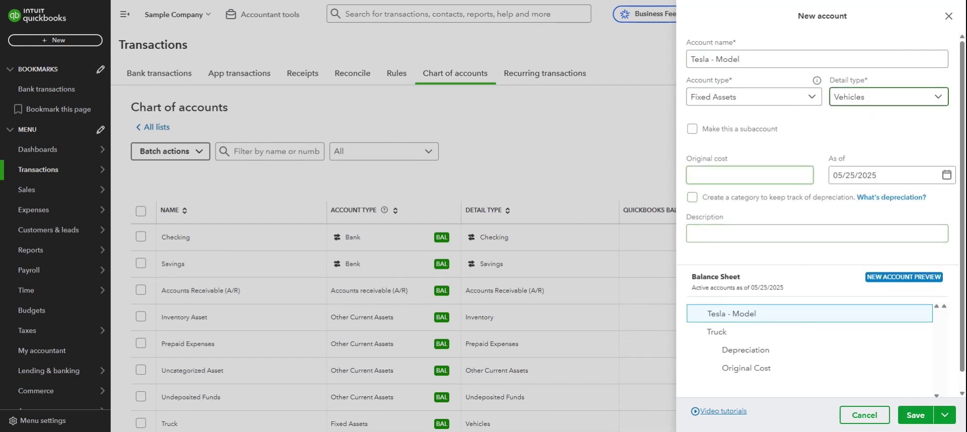
Track the Tesla - Model depreciation in a separate category and save the account.
click(693, 198)
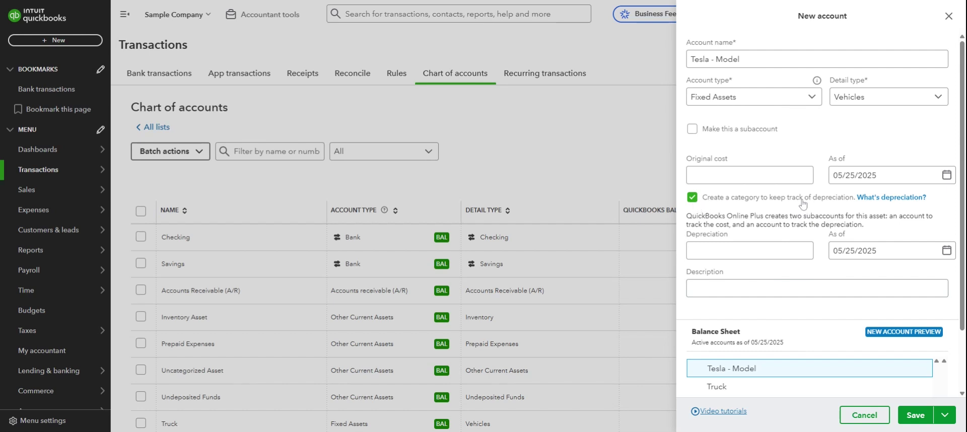
click(750, 250)
scroll(750, 297, down, 1)
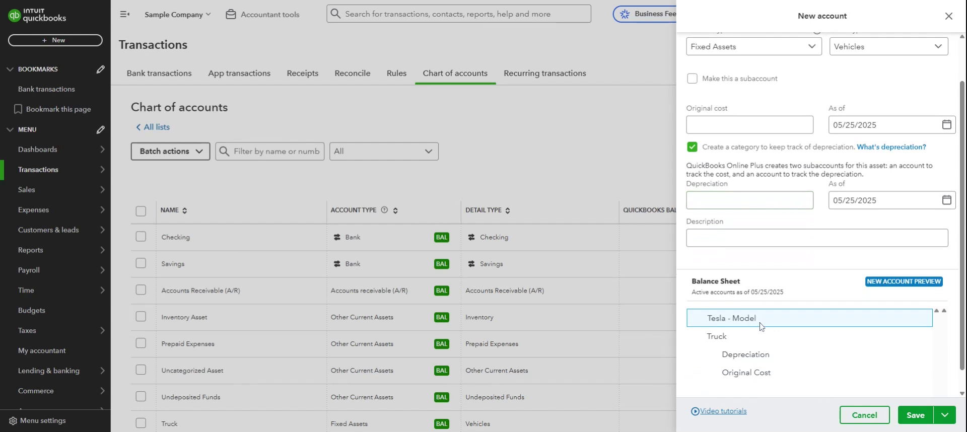
click(914, 415)
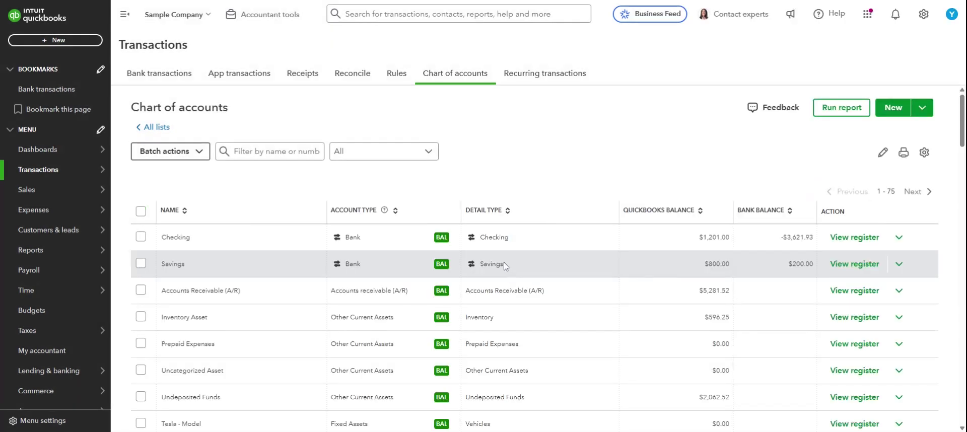
Filter the chart of accounts by 'tesla' to show Tesla - Model, Depreciation and Original cost.
click(272, 151)
text(tesla)
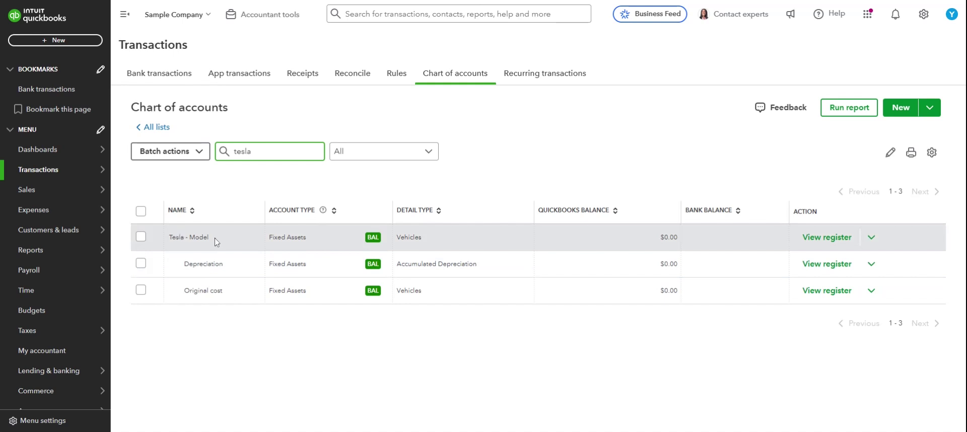
click(339, 346)
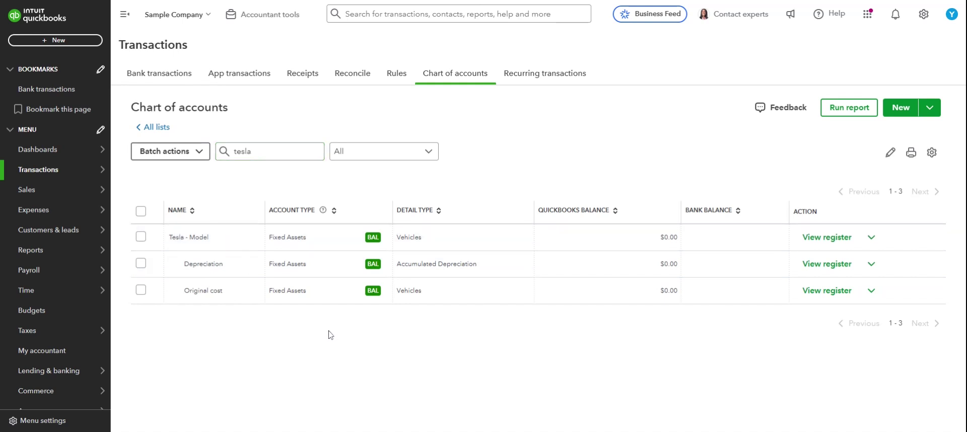
Start a new journal entry with Tesla - Model:Original cost as line 1's account.
click(84, 46)
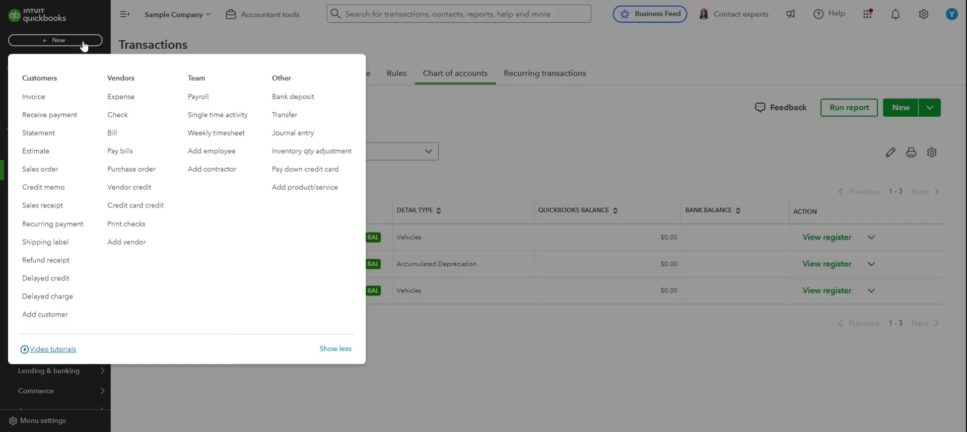
click(303, 134)
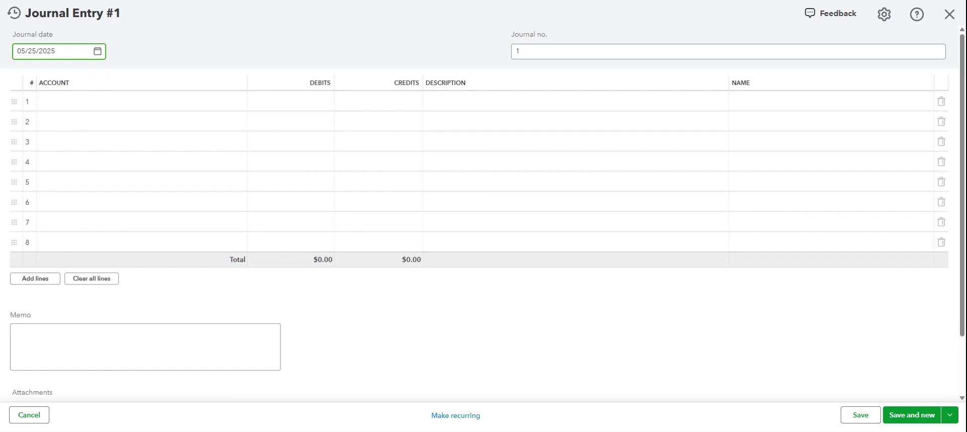
click(76, 102)
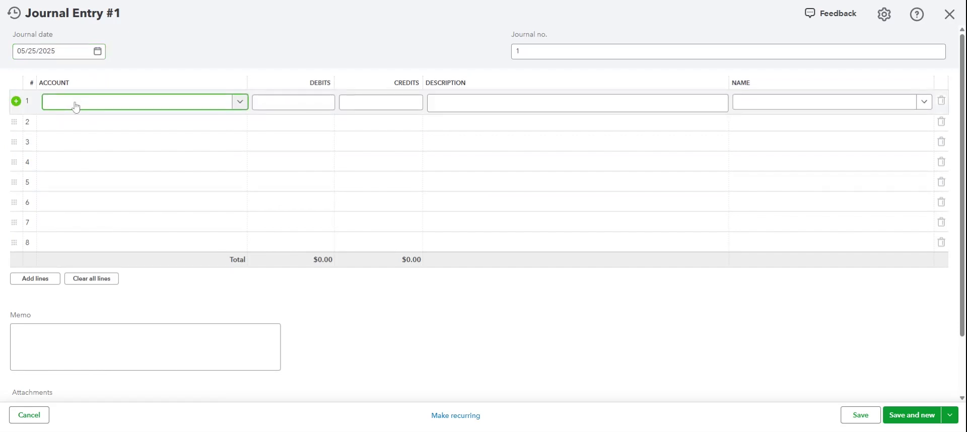
text(tesla)
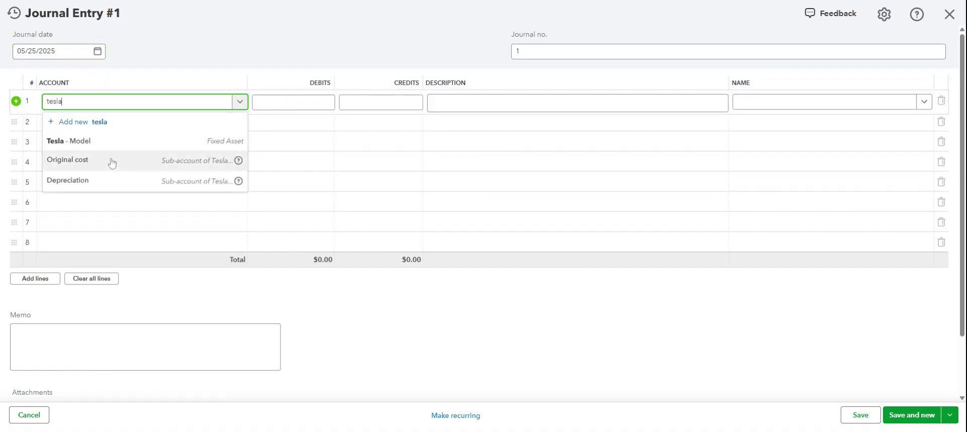
click(112, 165)
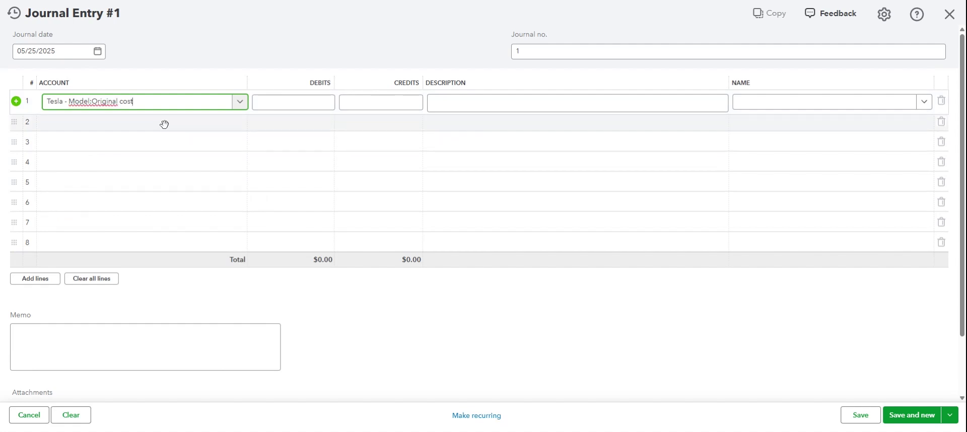
Set line 2's account to Checking and enter Tesla Loan - Chase as line 3's account.
click(165, 125)
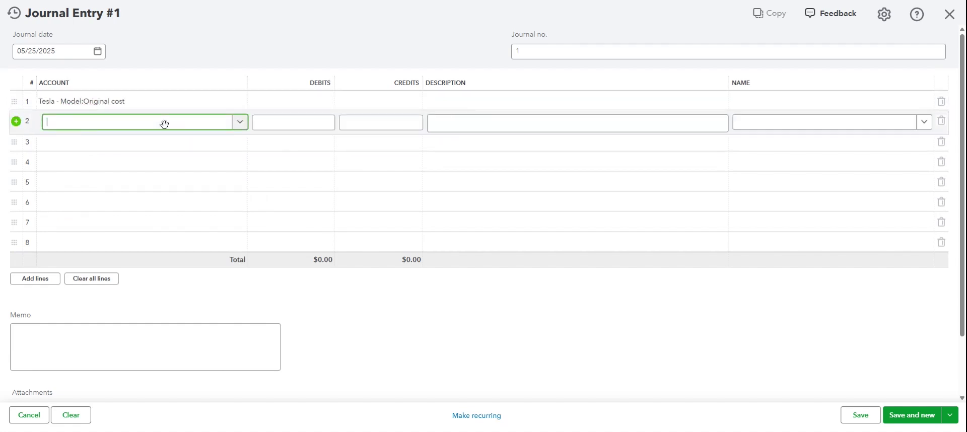
text(checking)
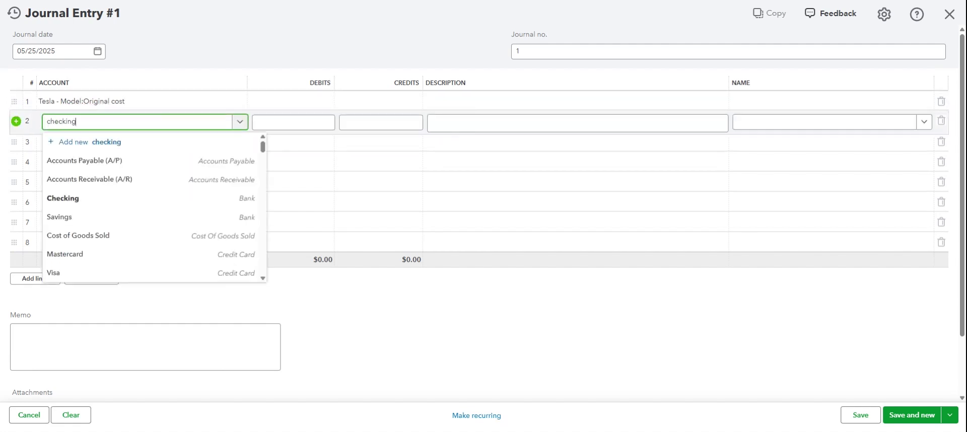
click(157, 162)
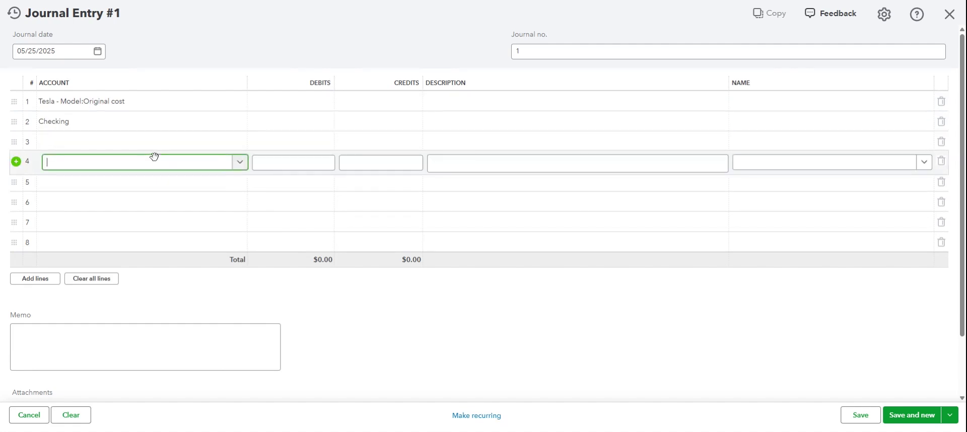
click(139, 138)
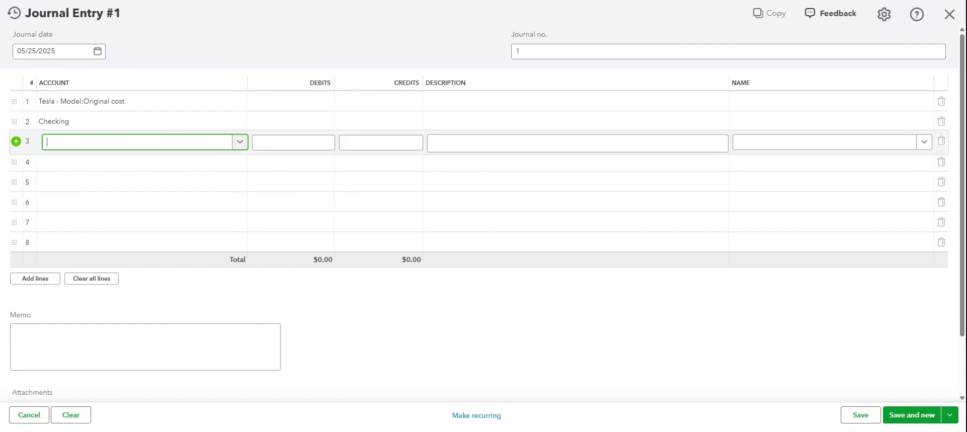
text(Tesla)
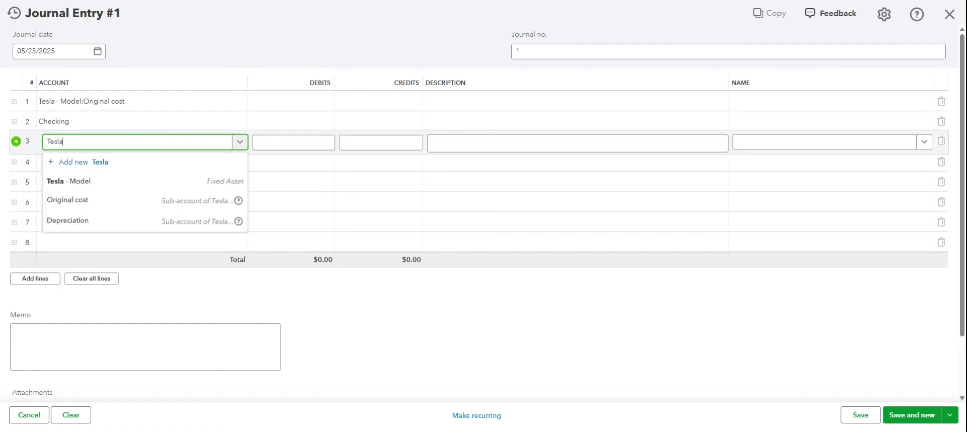
text( Laon)
key(BackSpace)
key(BackSpace)
key(BackSpace)
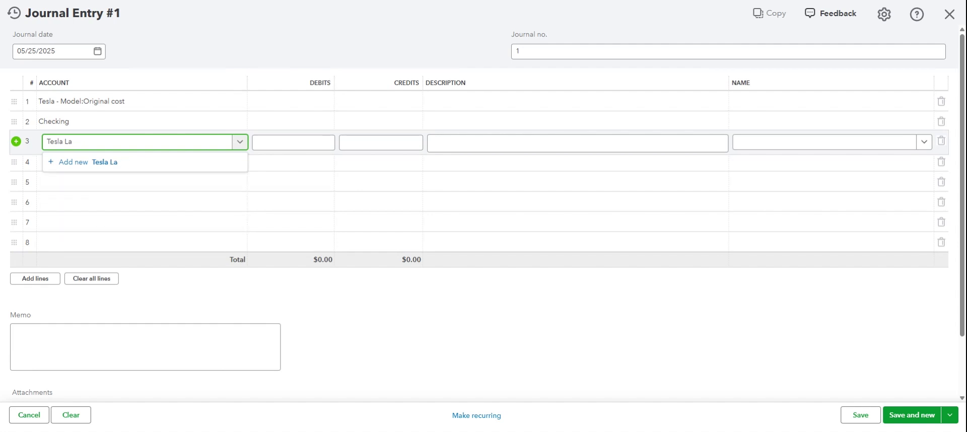
text(oan - Chase)
Make Tesla Loan - Chase a Long Term Liabilities account with detail type Other Long Term Liabilities.
click(119, 164)
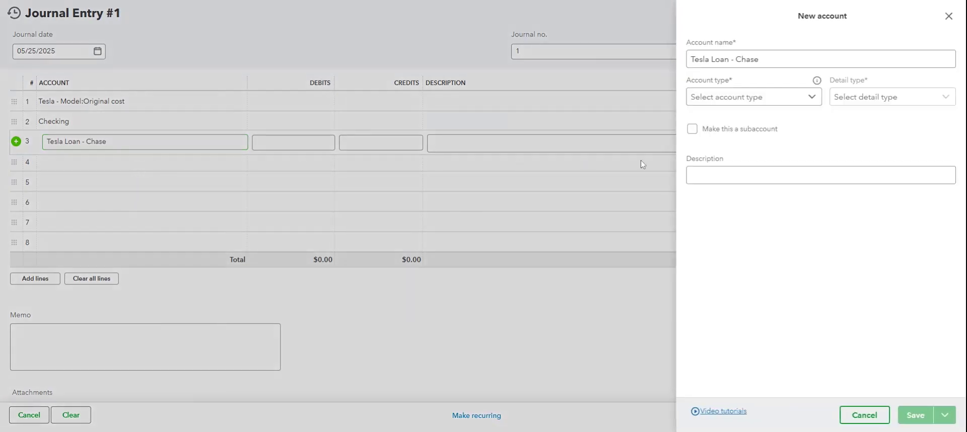
click(750, 96)
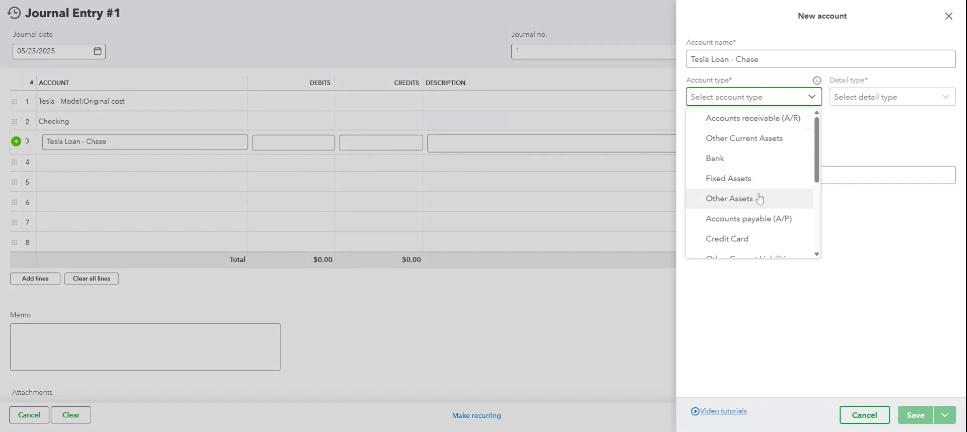
scroll(759, 198, down, 3)
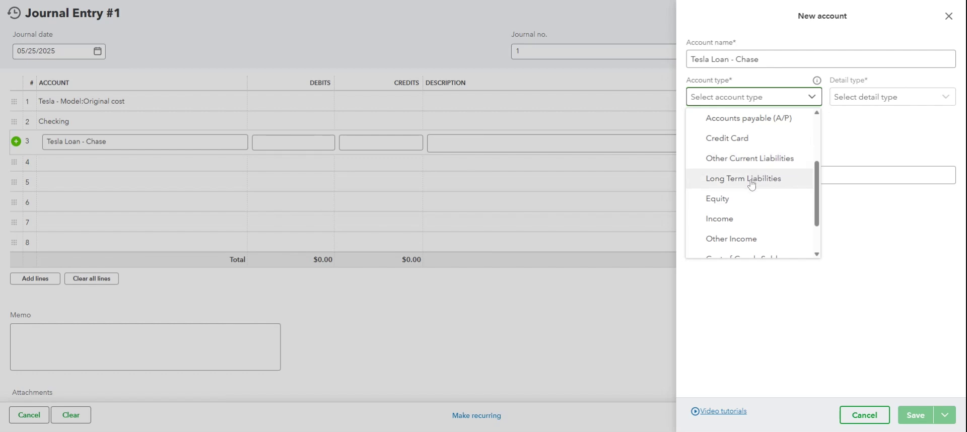
click(743, 178)
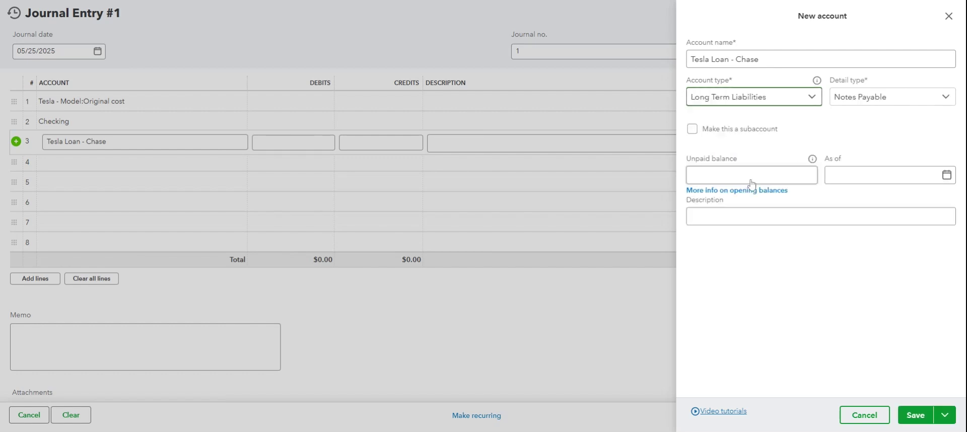
click(856, 97)
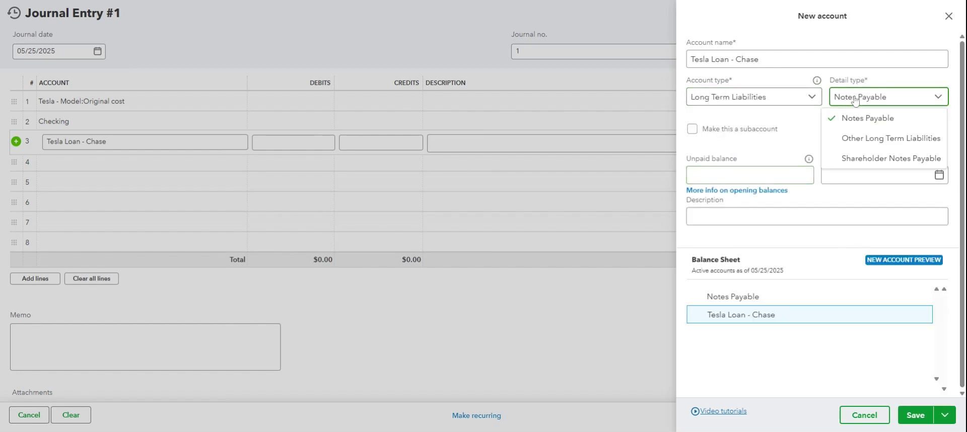
click(855, 140)
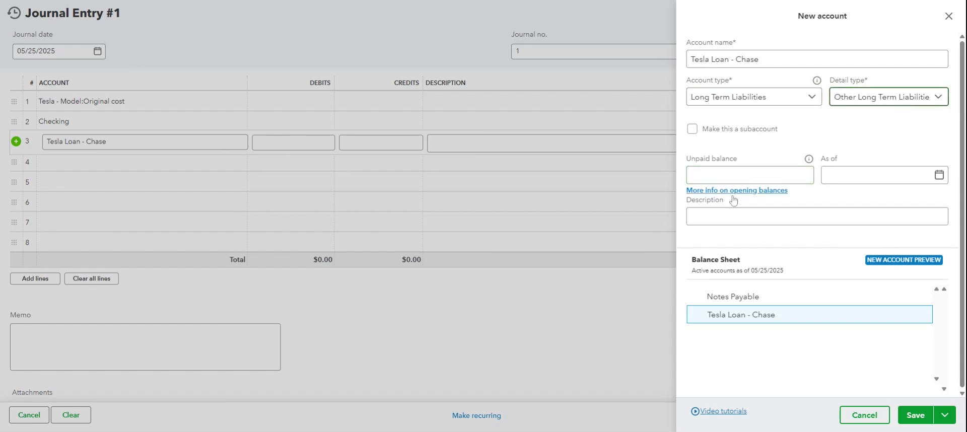
Save the Tesla Loan - Chase account and debit Original cost $74,500.
click(902, 416)
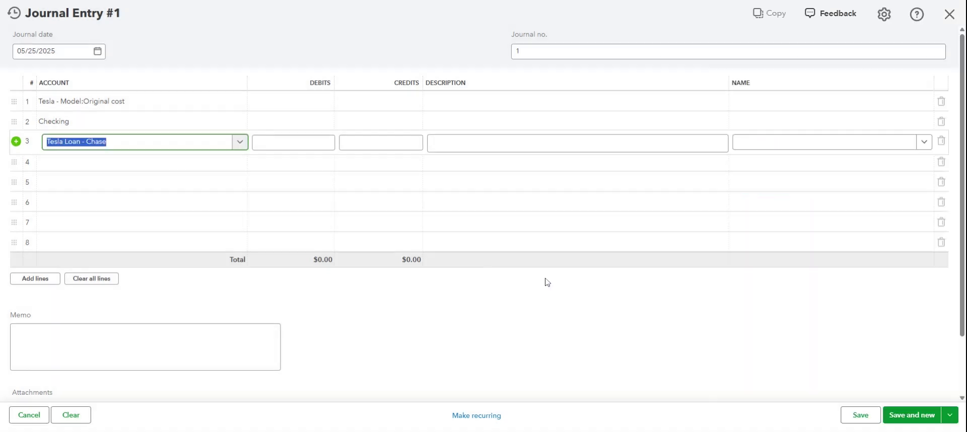
click(243, 43)
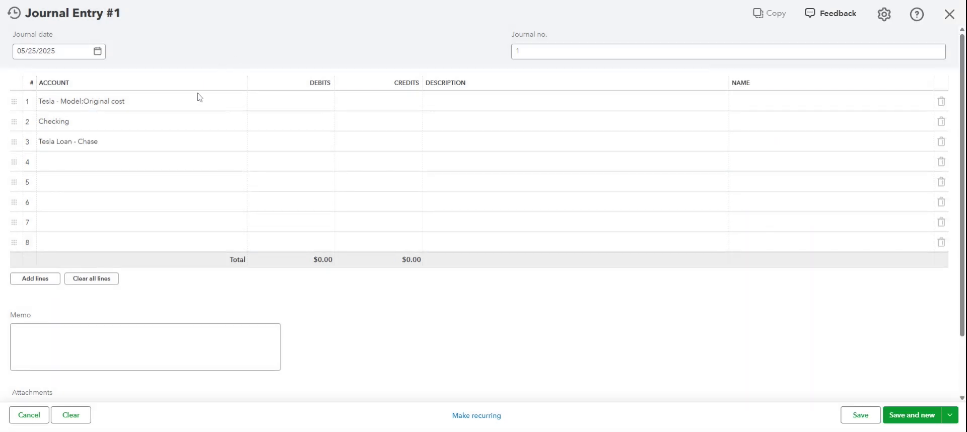
click(301, 105)
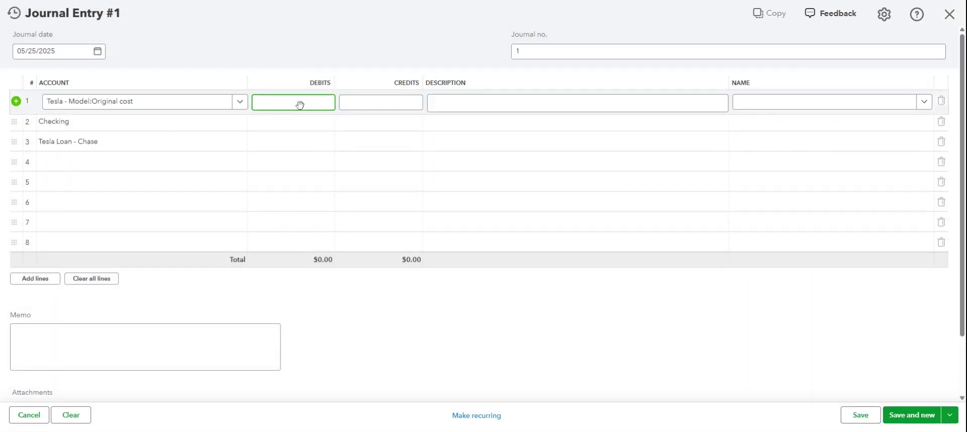
text(74500)
Credit Checking $10,000 and Tesla Loan - Chase $64,500 to balance the entry.
click(353, 121)
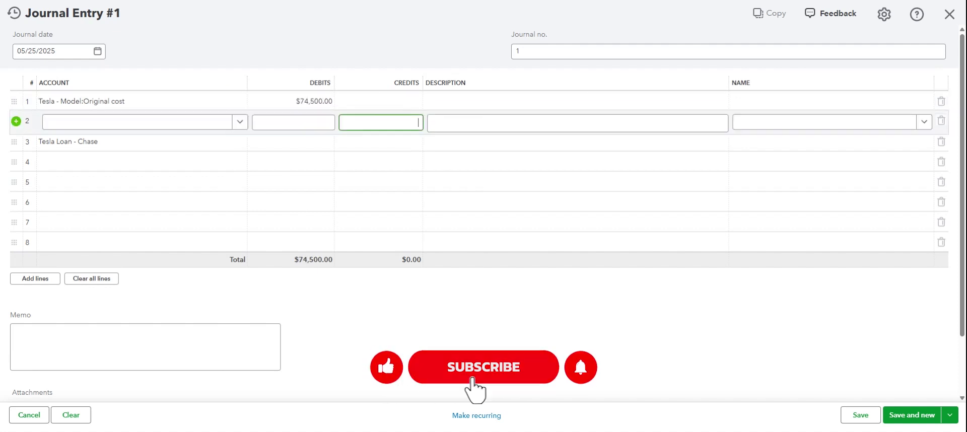
text(10,000)
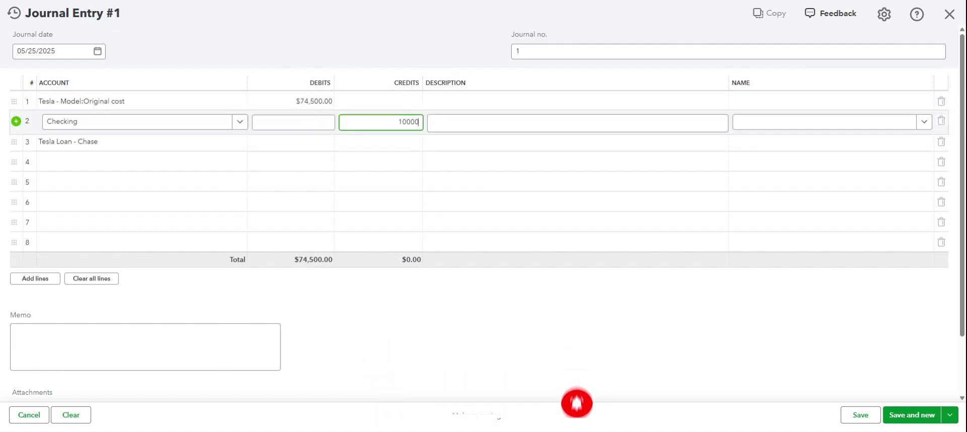
click(350, 43)
click(369, 158)
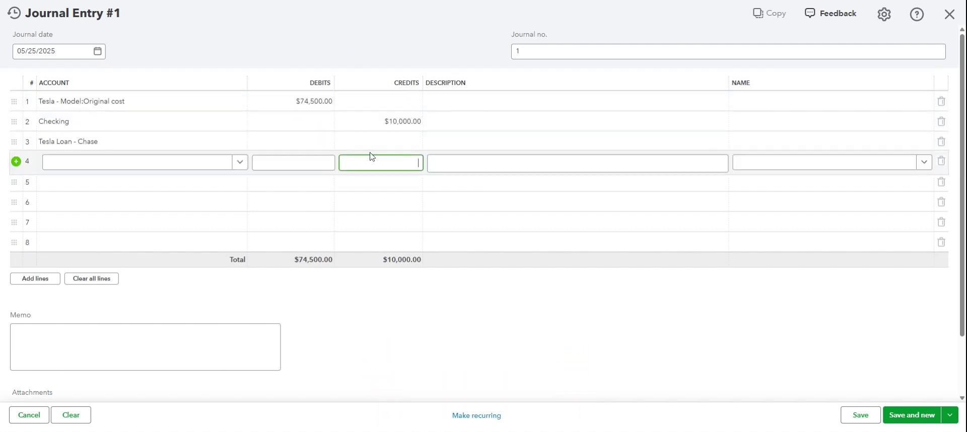
click(371, 141)
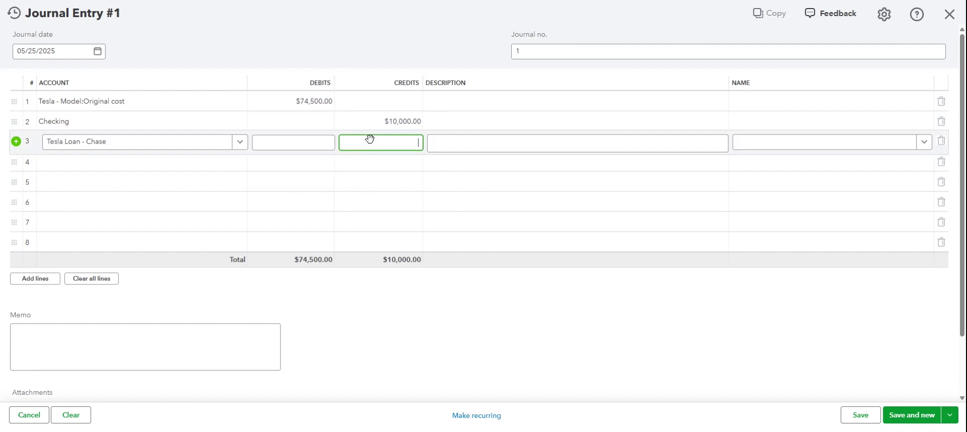
text(64,5)
text(00)
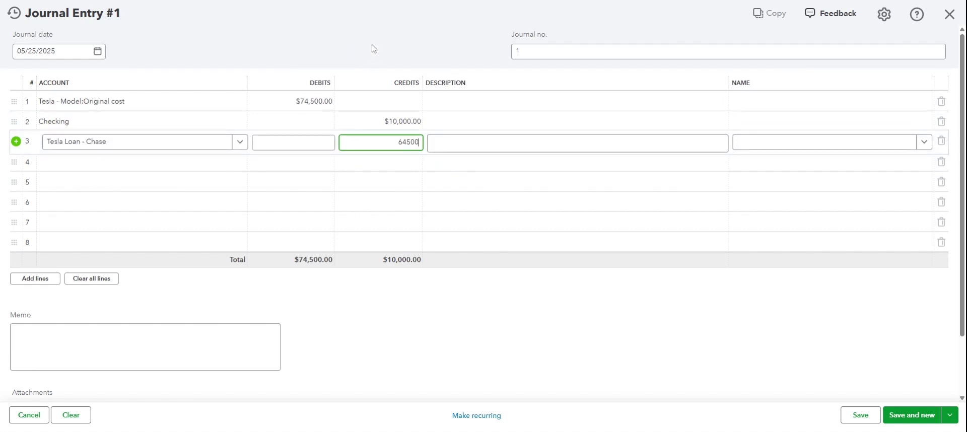
click(375, 49)
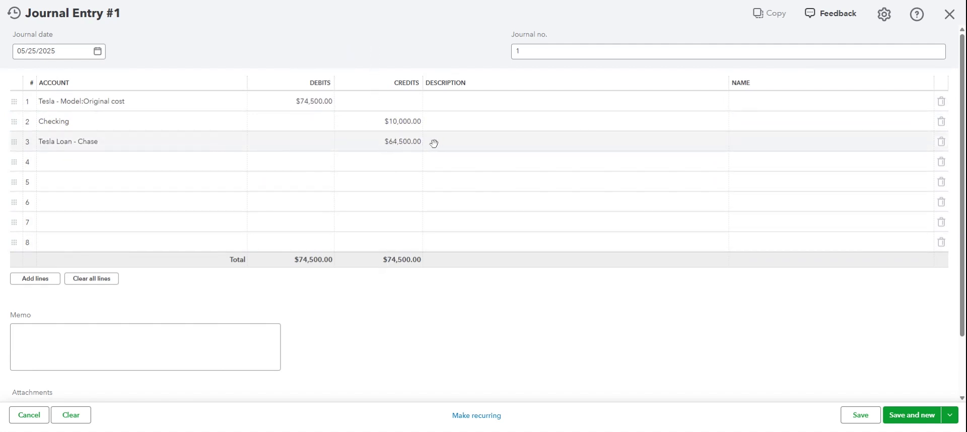
Describe the Checking line as Down Payment and the loan line as Loan for Tesla - Model, then save.
click(444, 101)
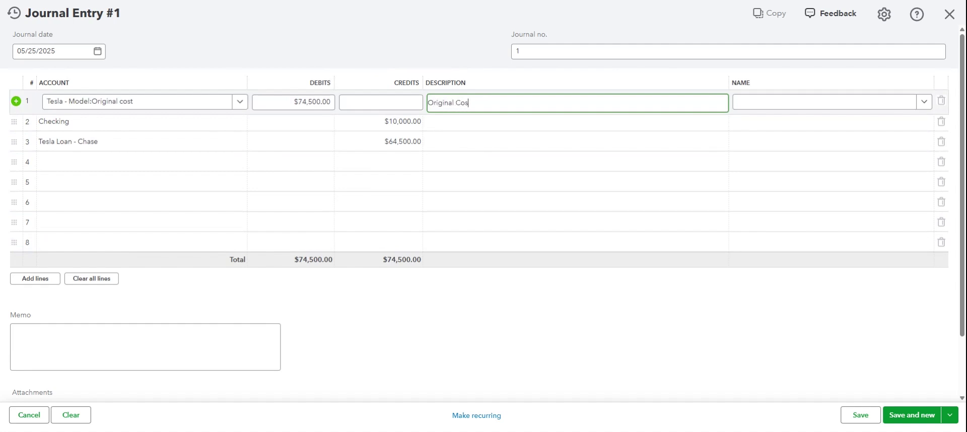
click(460, 121)
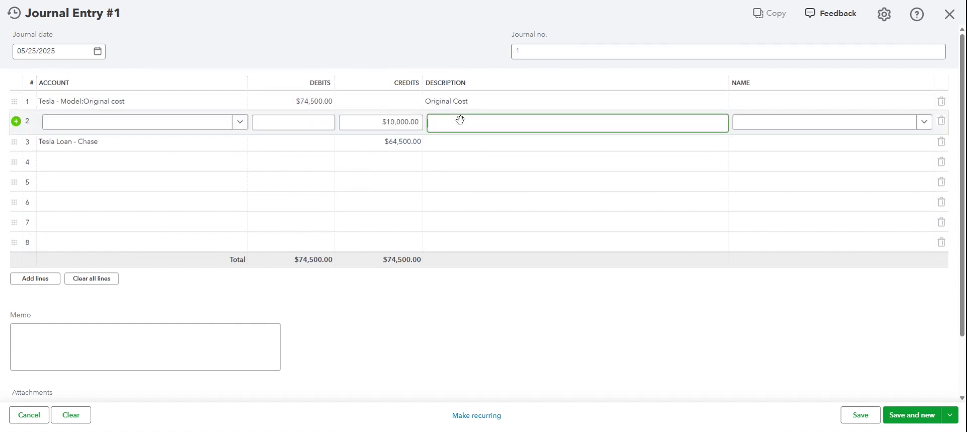
text(Down Payment for Tesla - Model)
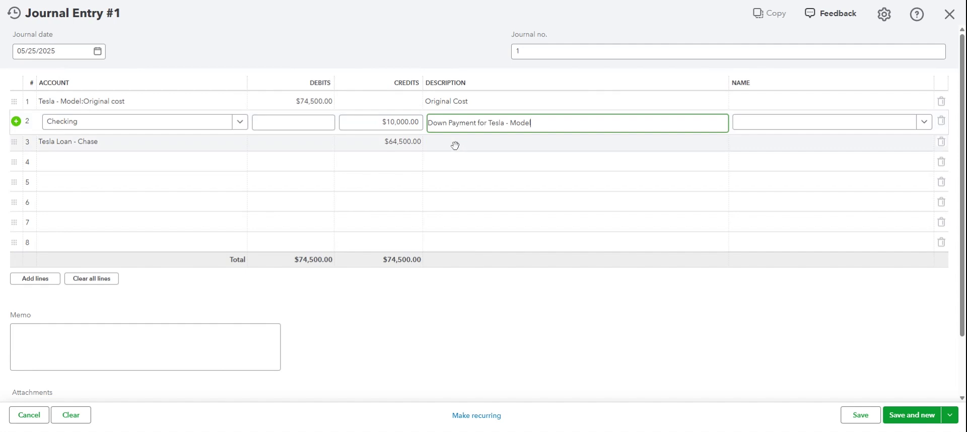
click(455, 144)
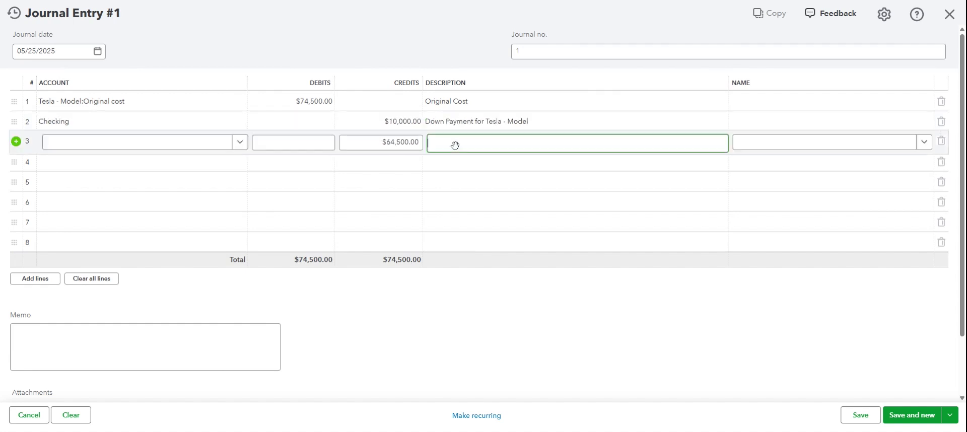
text(Loan for Tesla - Model)
click(405, 43)
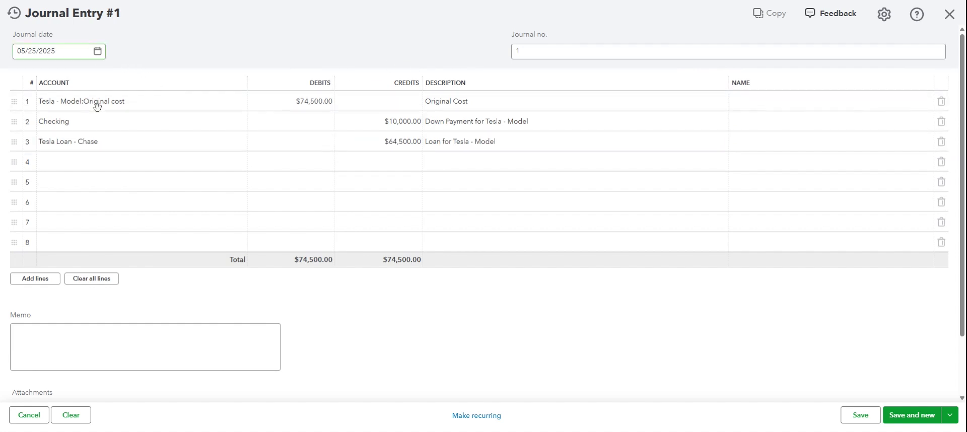
click(862, 418)
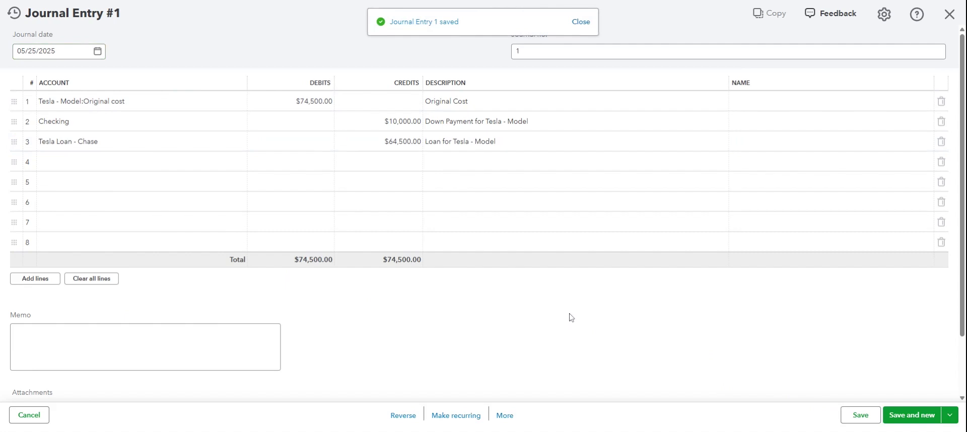
Save and close Journal Entry #1, then go to the Standard reports page.
click(950, 416)
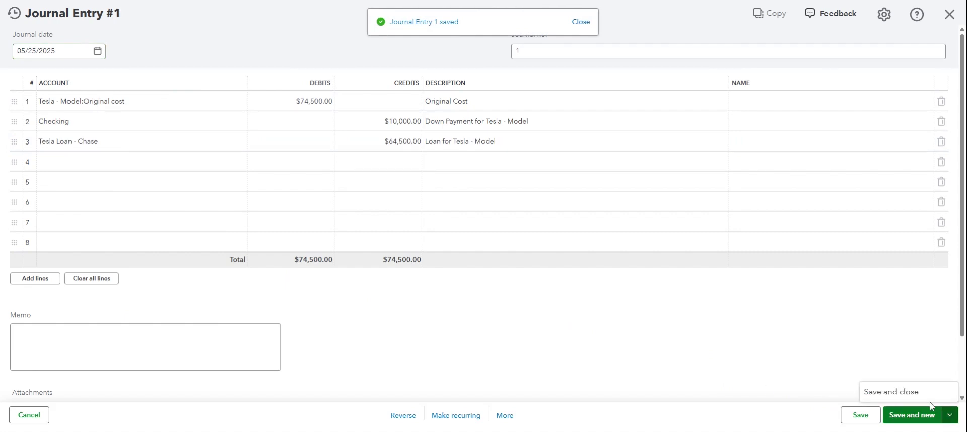
click(897, 392)
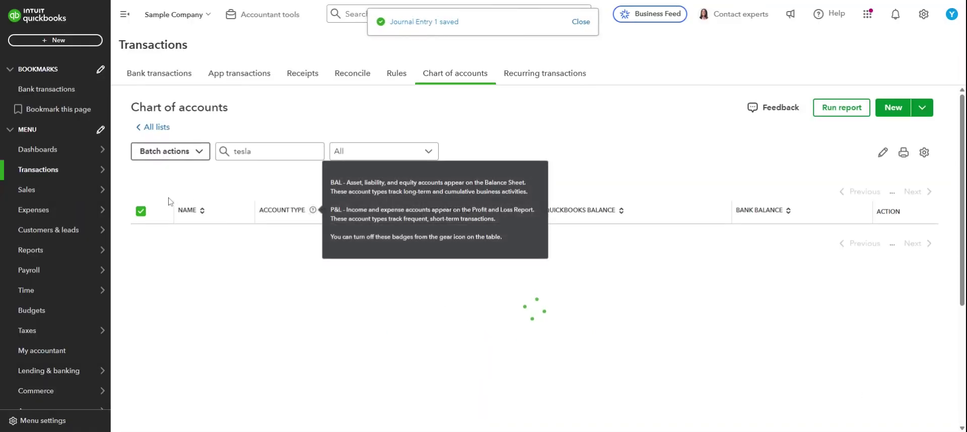
click(43, 257)
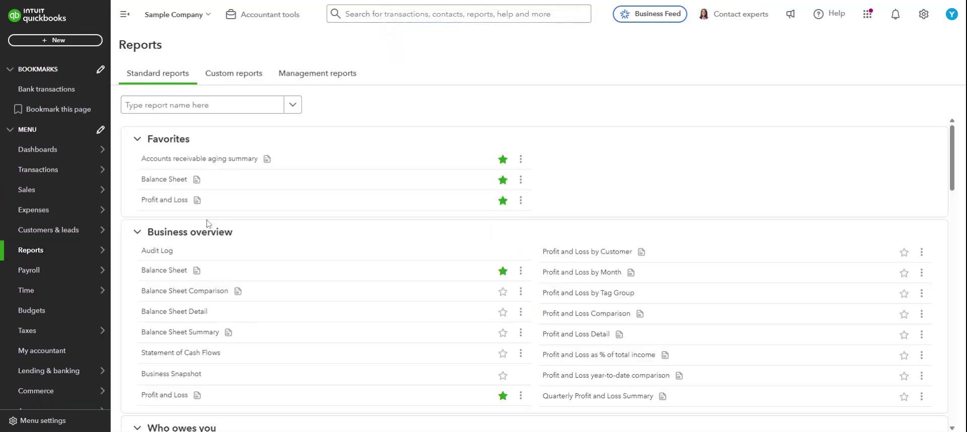
Check the classic Balance Sheet's Original cost 74,500 and loan 64,500, then drill into Checking transactions.
click(196, 188)
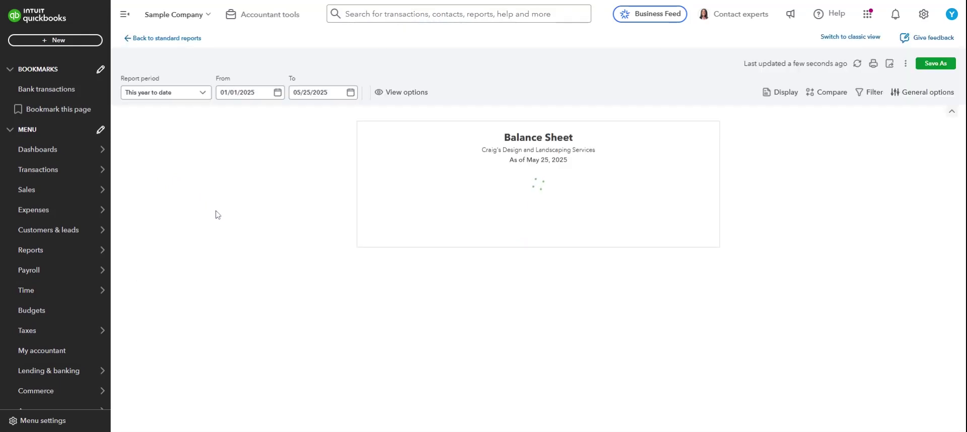
click(667, 38)
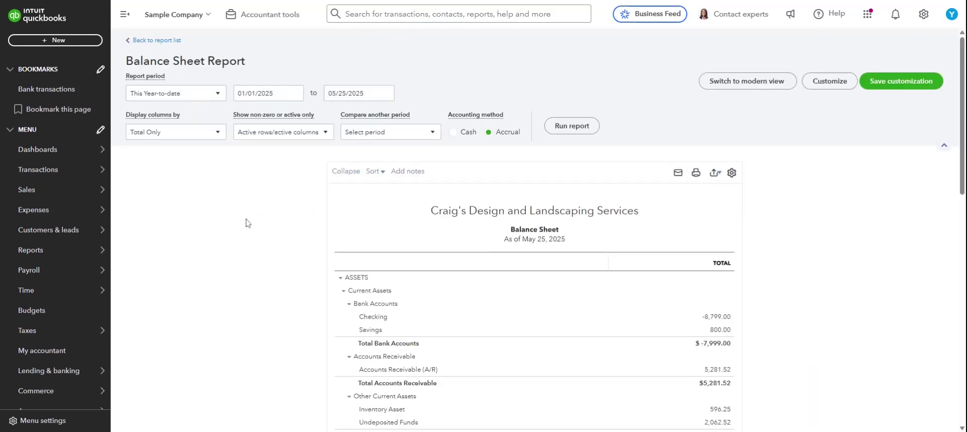
scroll(271, 261, down, 2)
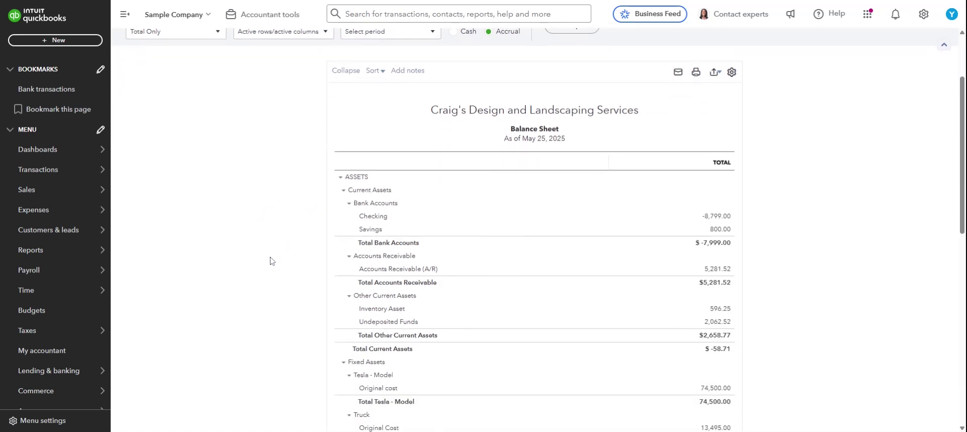
scroll(270, 261, down, 2)
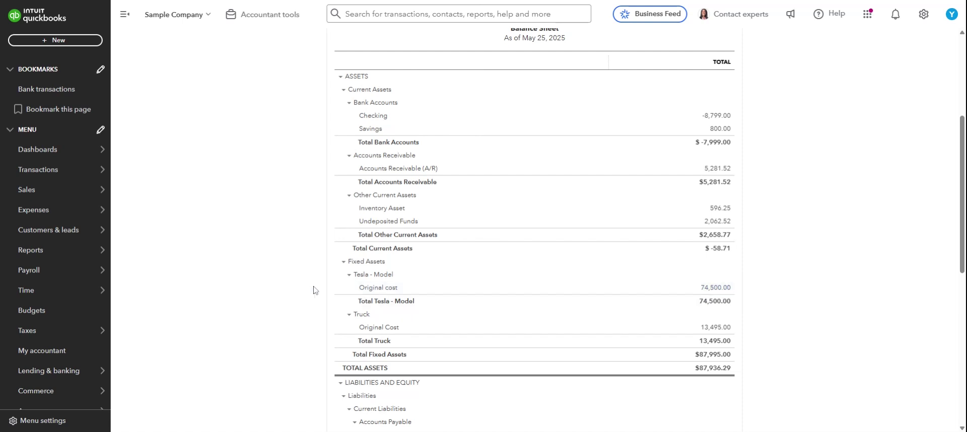
scroll(299, 289, down, 5)
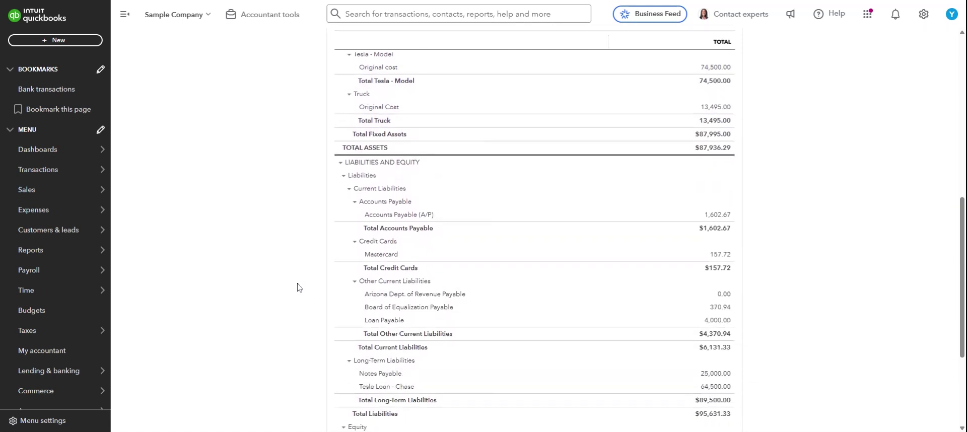
scroll(297, 287, down, 1)
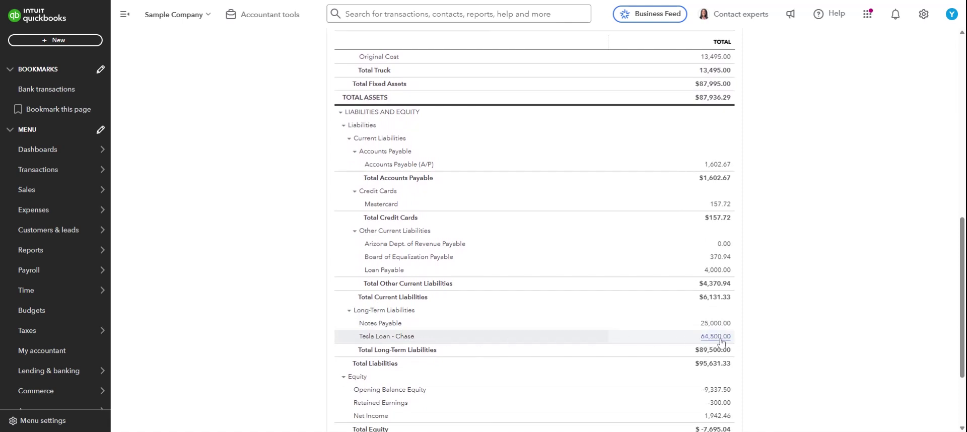
scroll(347, 306, up, 7)
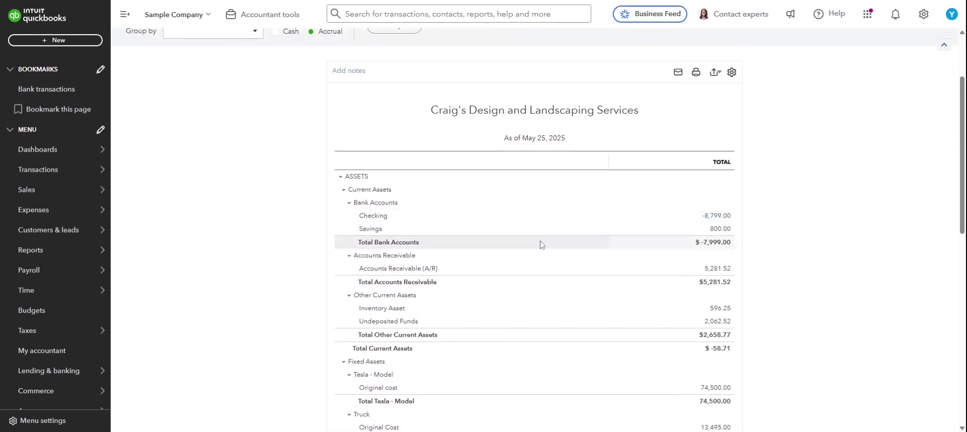
click(385, 248)
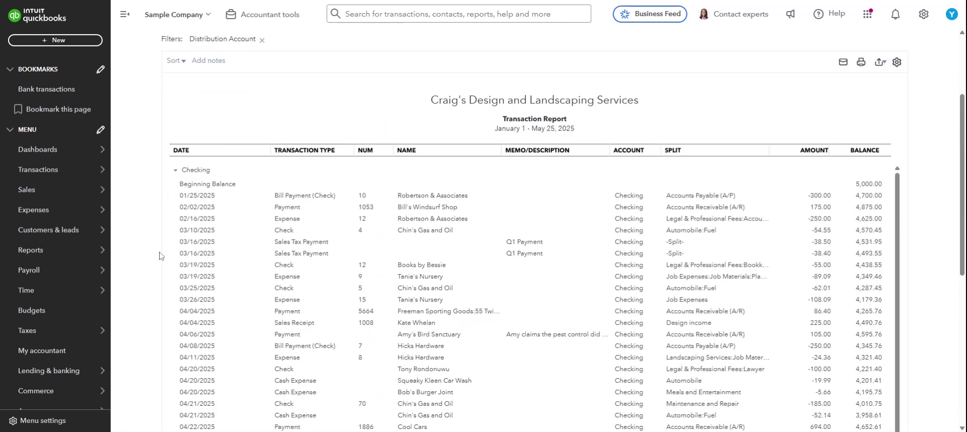
scroll(161, 256, down, 10)
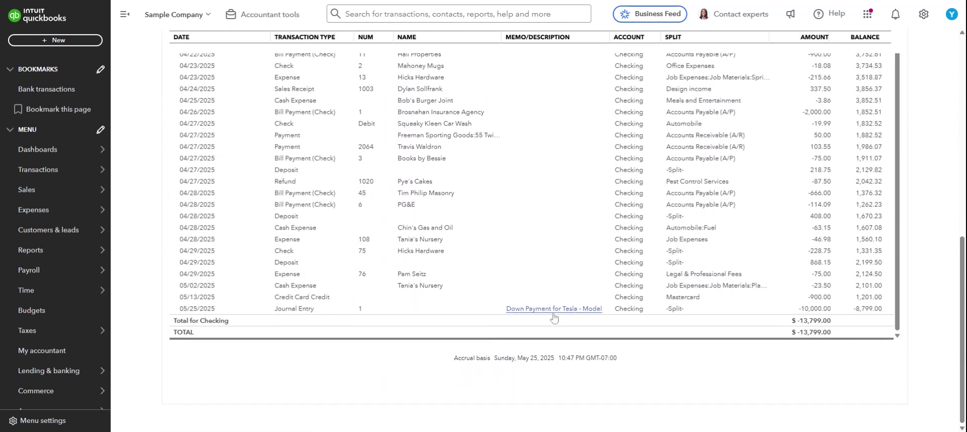